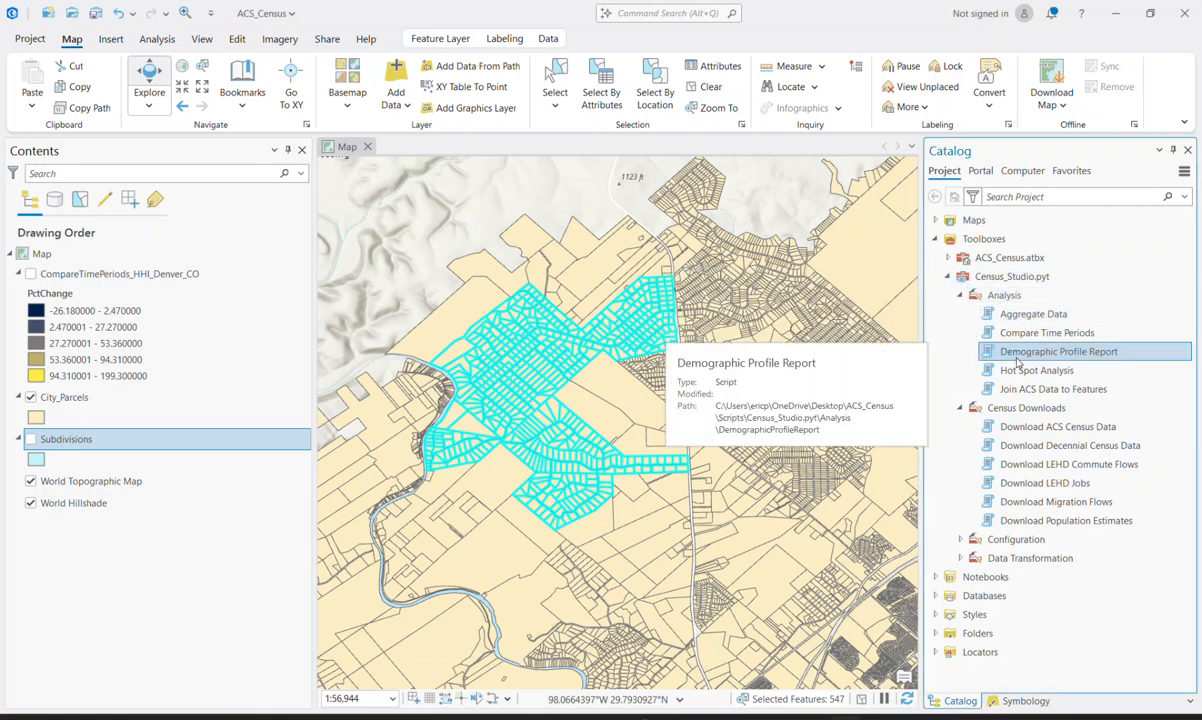
Step: Open the Demographic Profile Report tool from the Census_Studio toolbox and set City_Parcels as the study area features
double_click(956, 348)
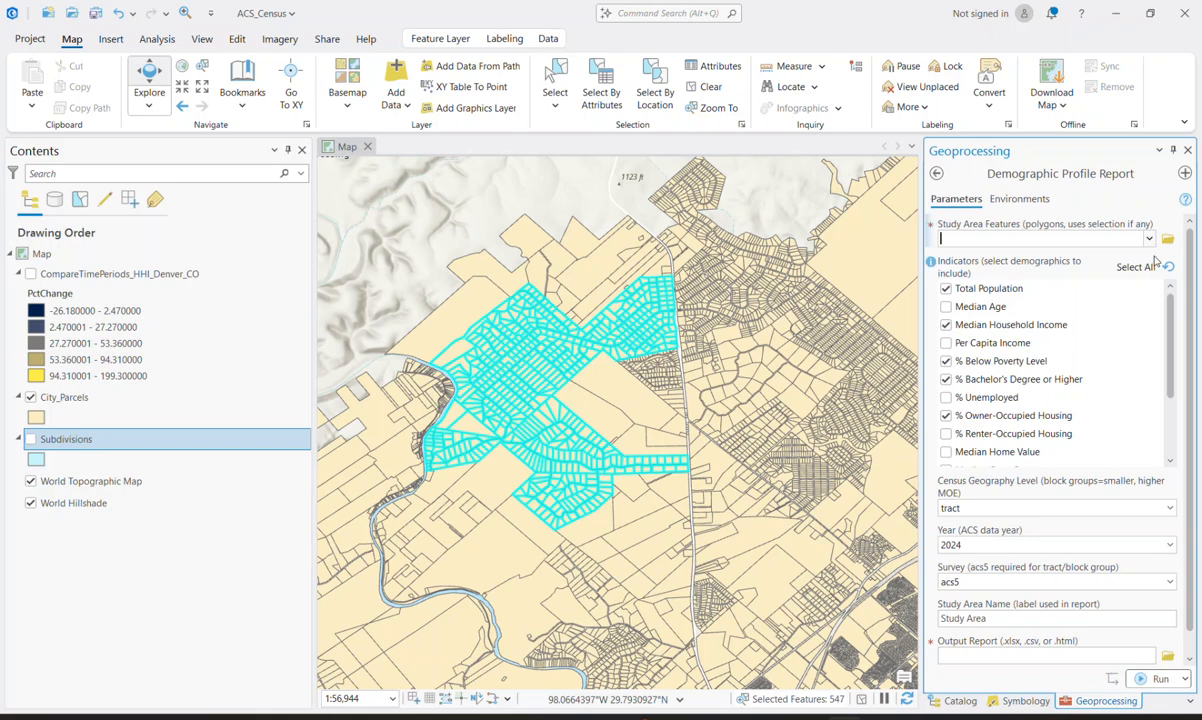
click(1149, 242)
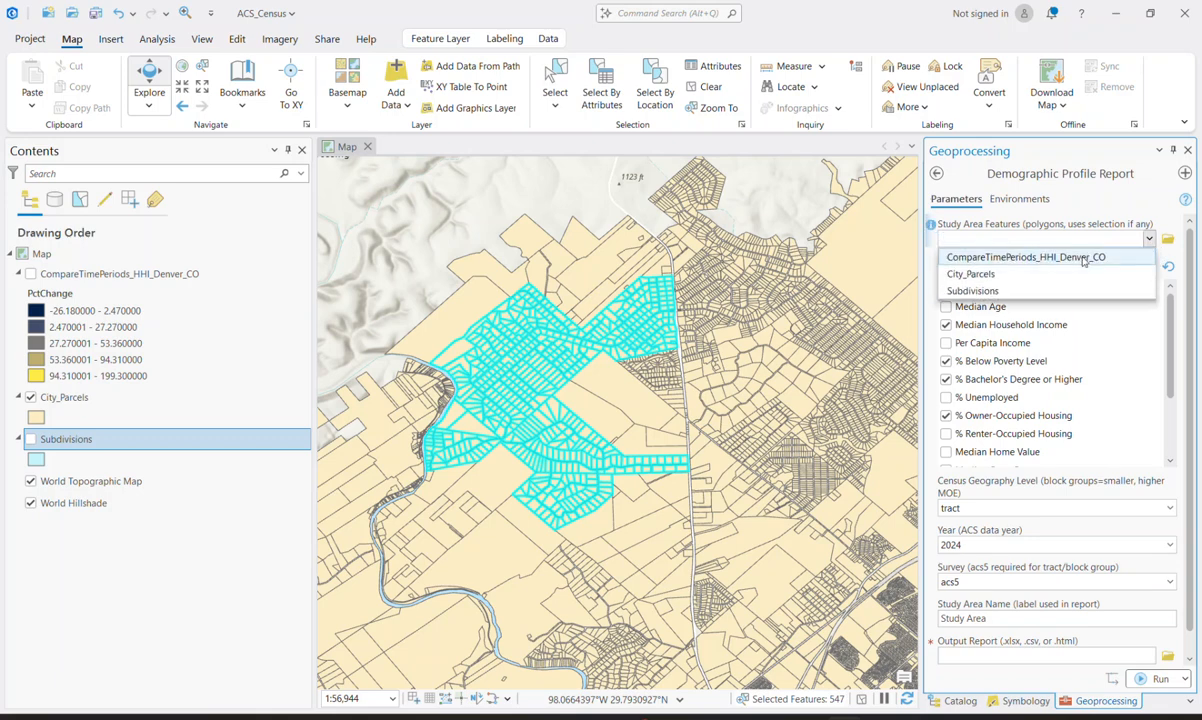
click(1001, 276)
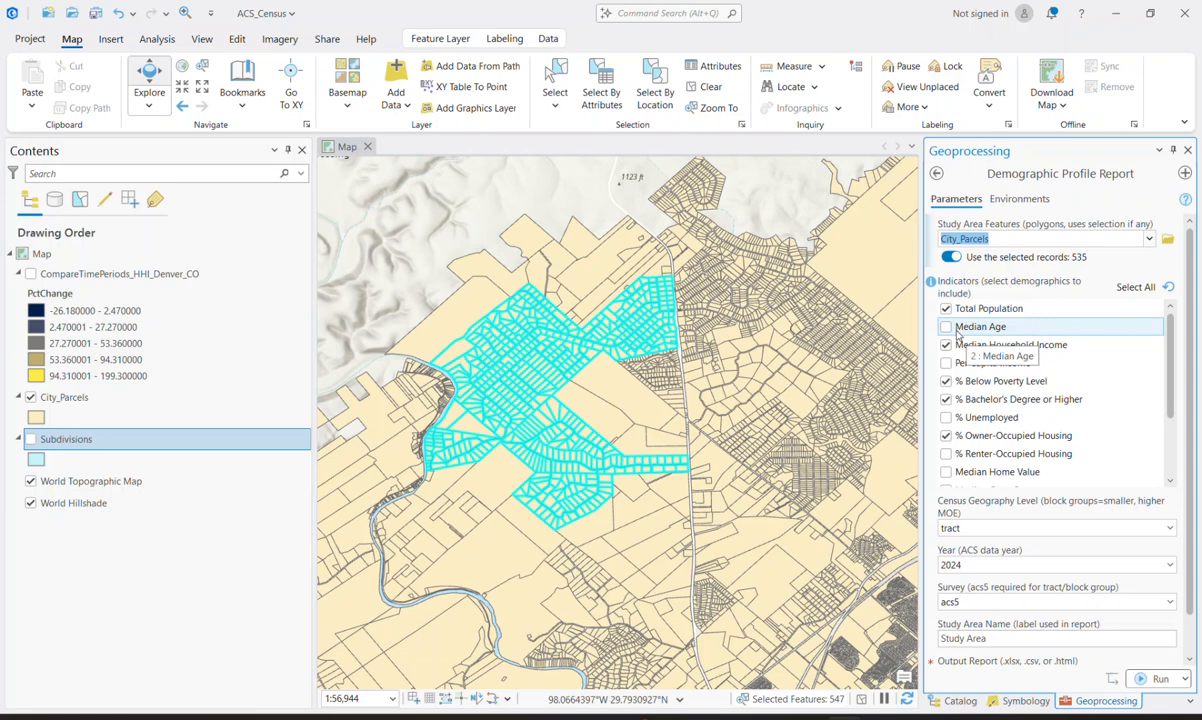
Step: Add Median Age, Per Capita Income, % Unemployed, % Renter-Occupied Housing and Median Home Value to the report indicators
click(960, 327)
click(958, 366)
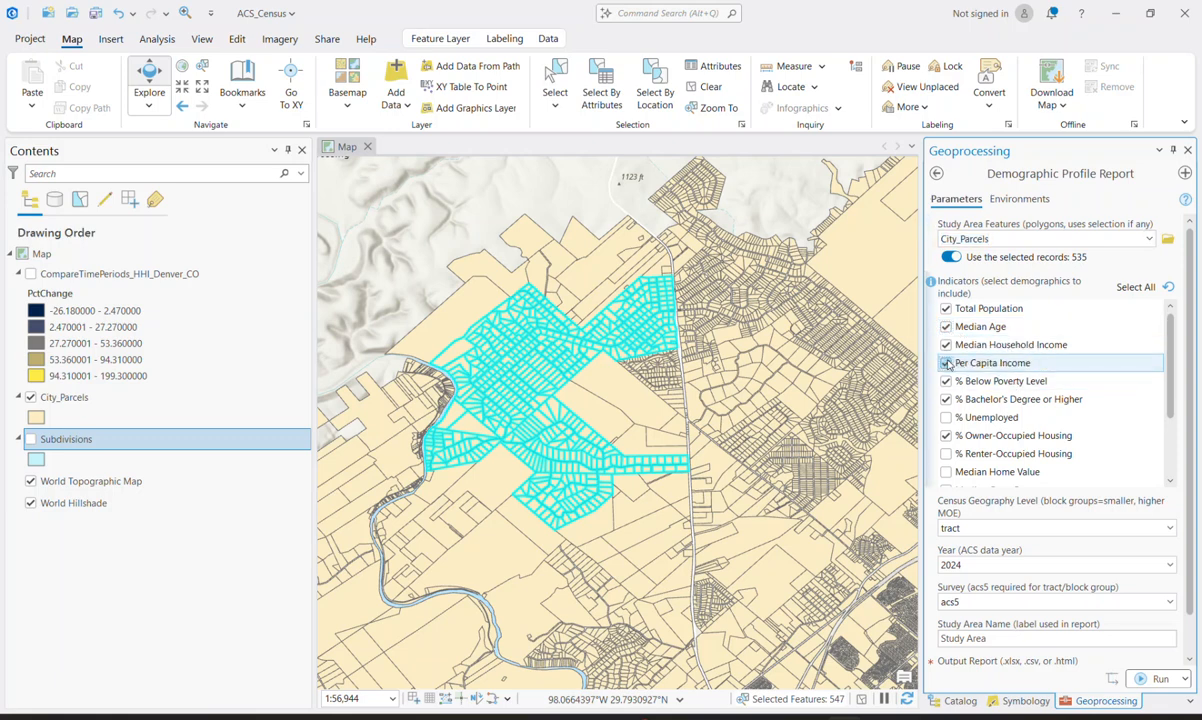
click(1042, 419)
scroll(1040, 419, down, 3)
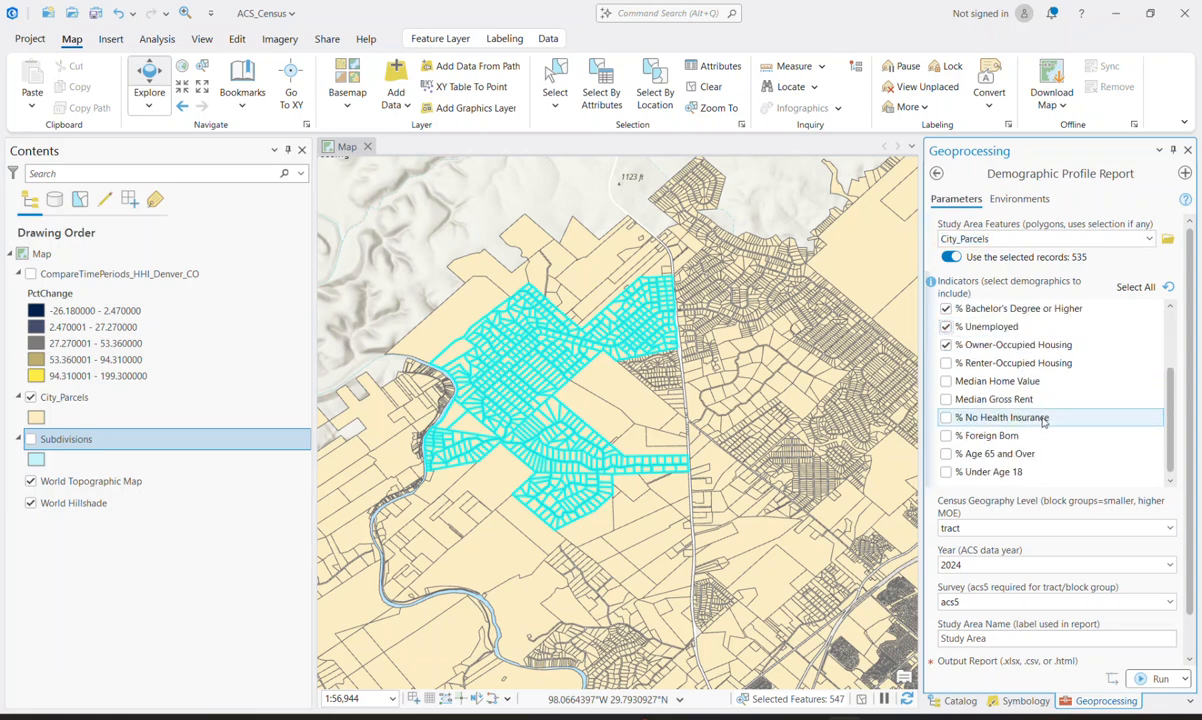
click(944, 365)
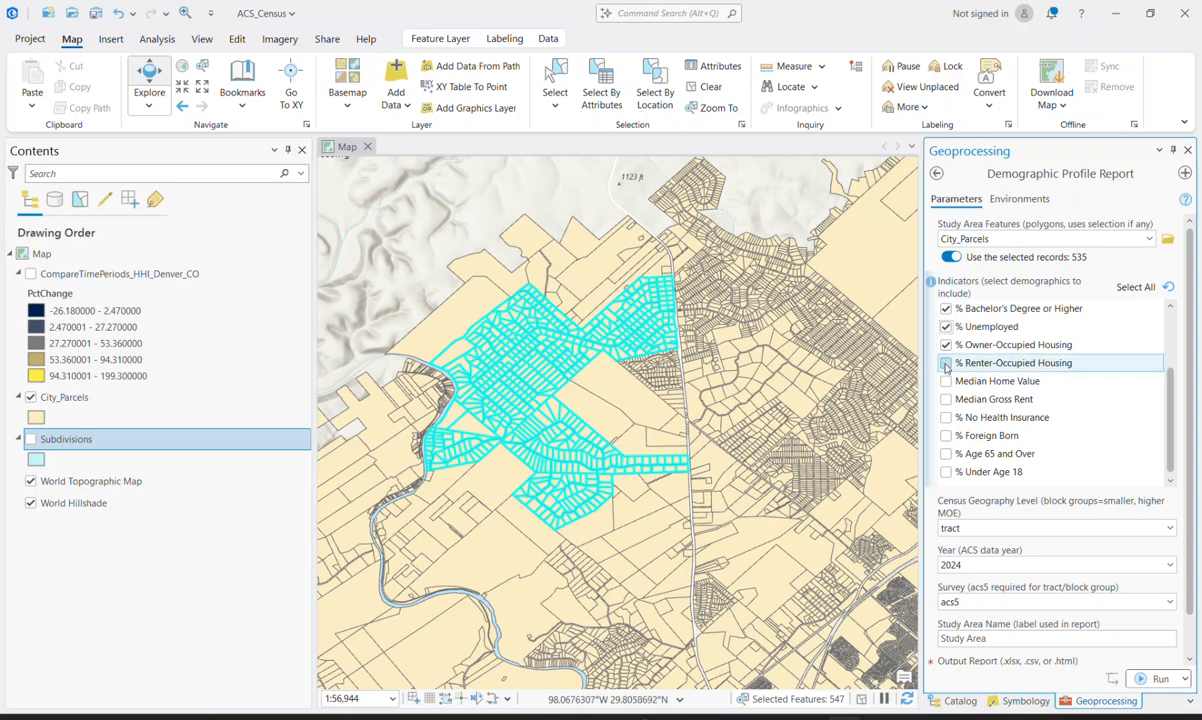
click(947, 382)
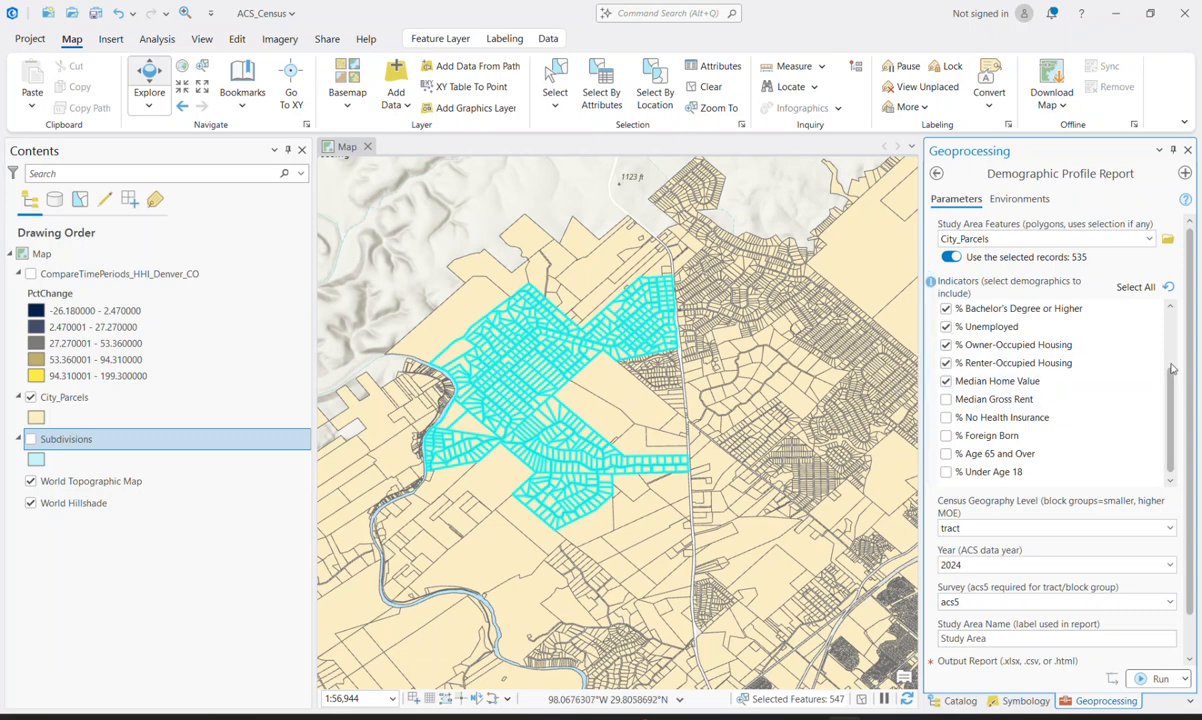
scroll(1172, 383, up, 3)
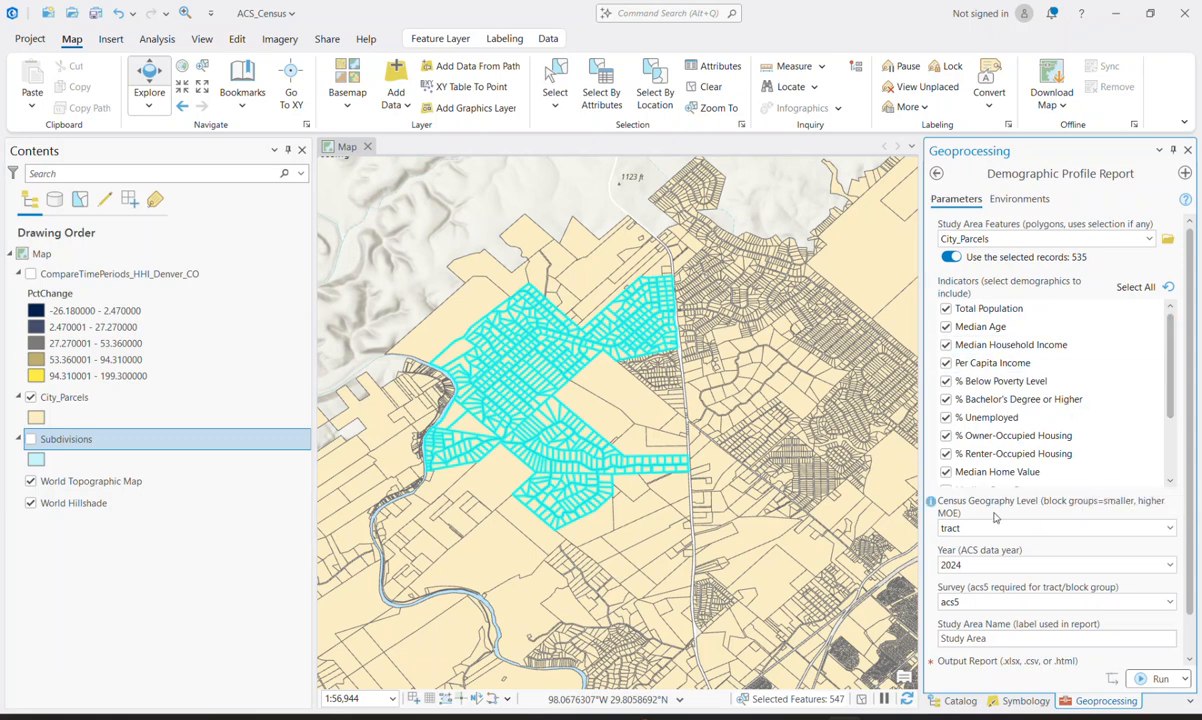
Step: Choose tract as the census geography level and set the study area name to Oak Park Study Area
click(1172, 533)
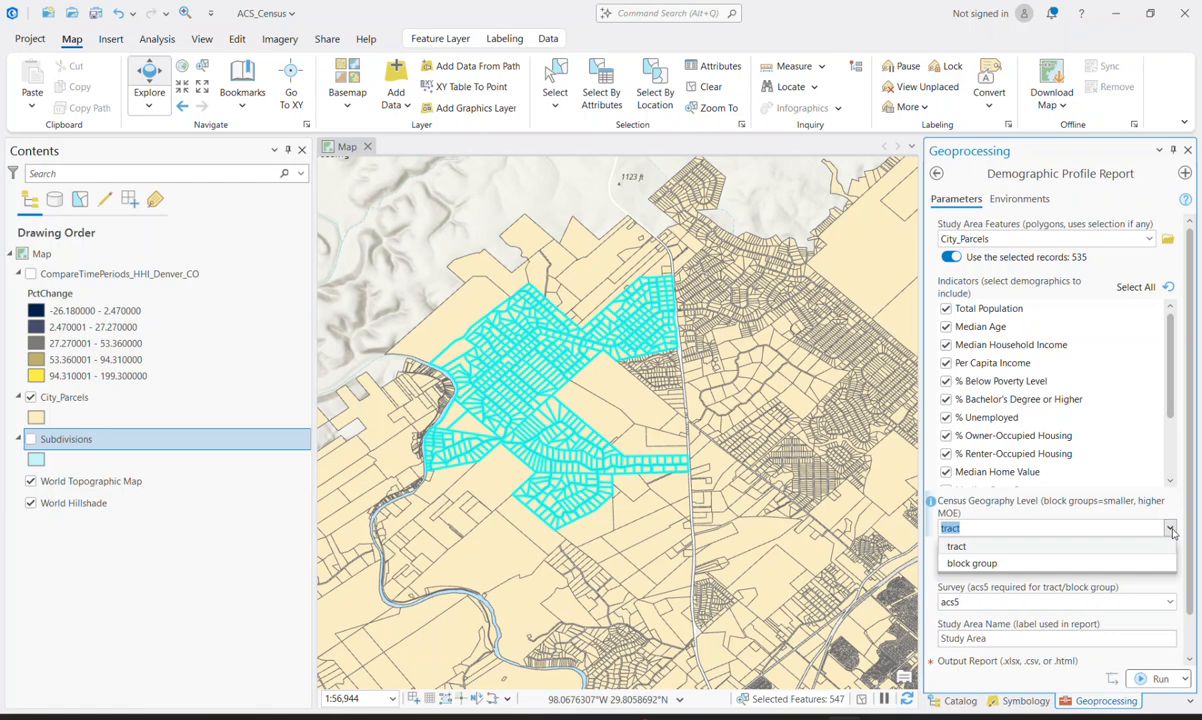
click(1018, 549)
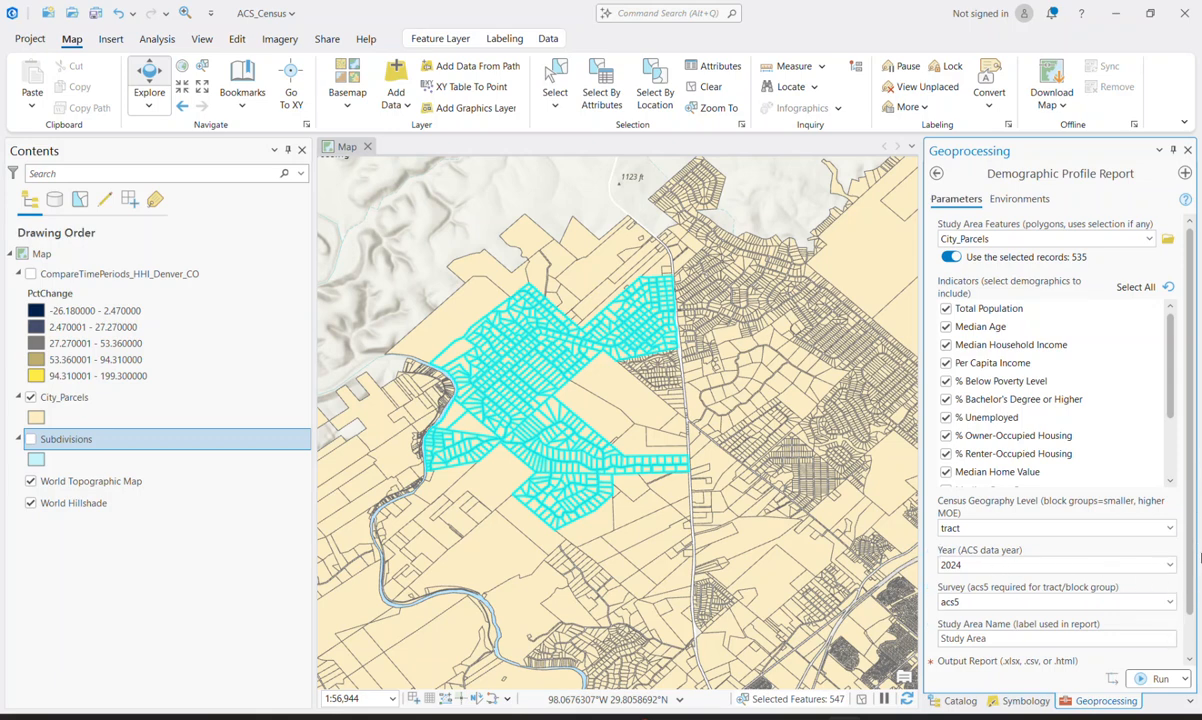
drag(1190, 569, 1190, 600)
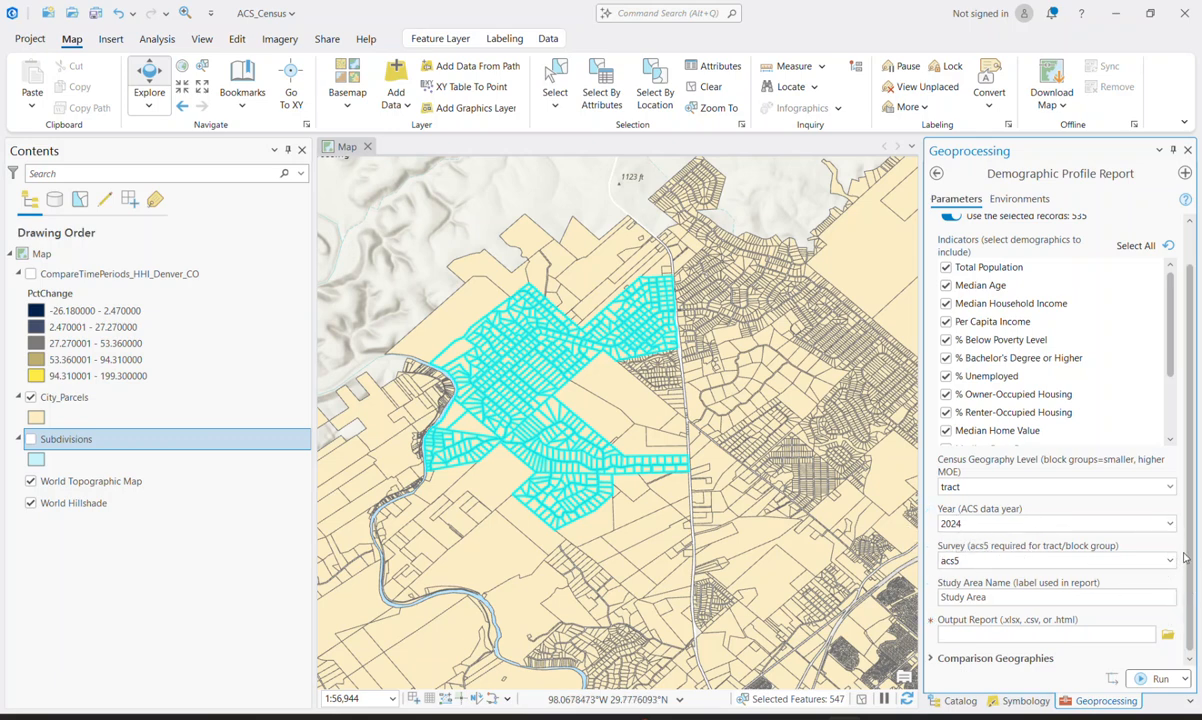
click(1039, 596)
key(Left)
key(Left)
key(Left)
key(Left)
key(Left)
key(Left)
key(Left)
key(Left)
key(Left)
key(Left)
text(Oak Park)
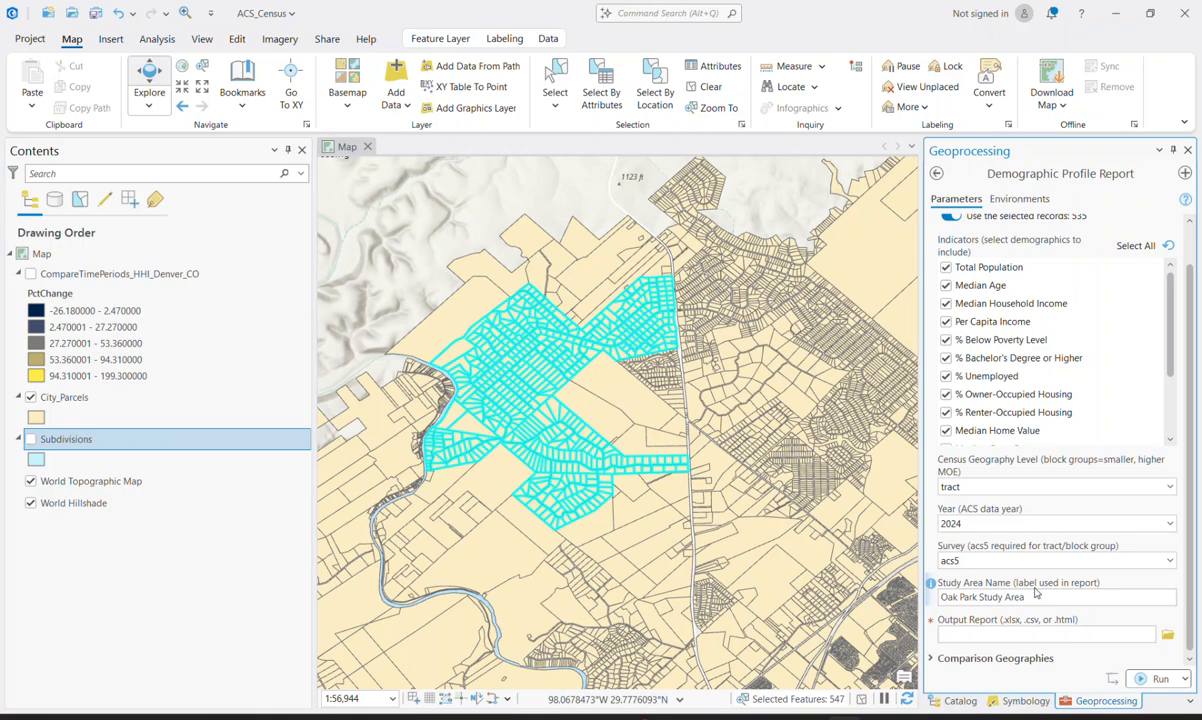
key(Tab)
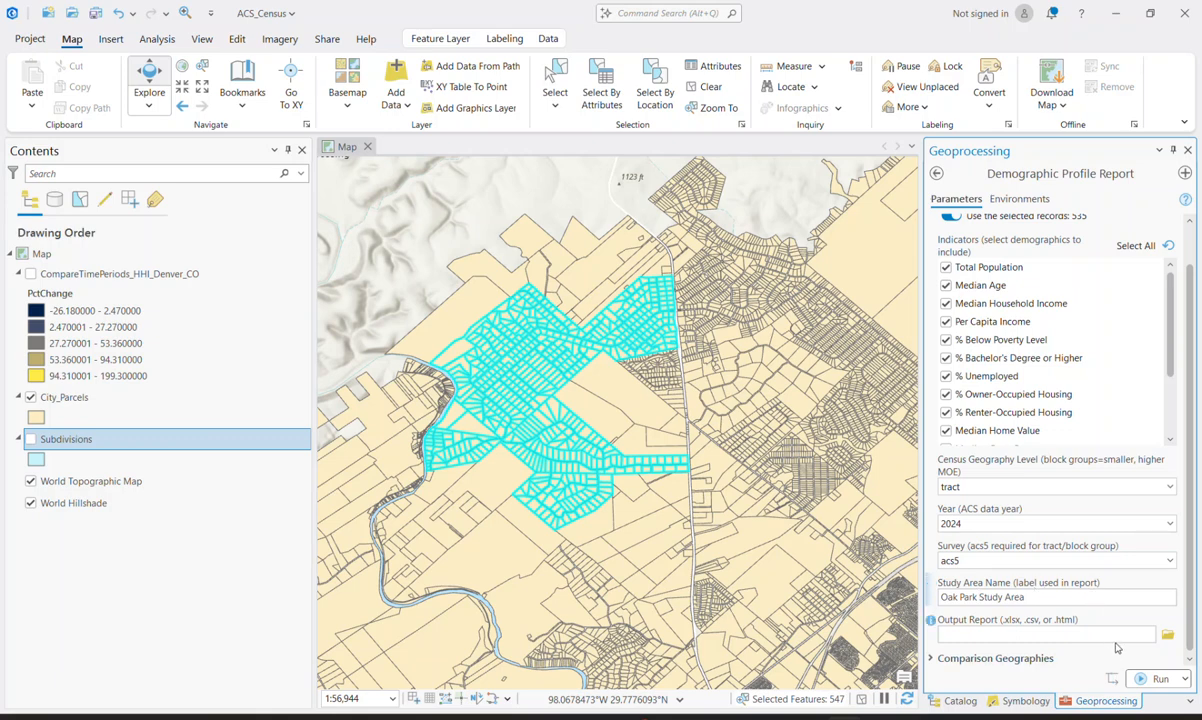
Step: Set the output report to an HTML file named Oak_Park_Study_Area.html in the ACS_Census folder
click(1167, 635)
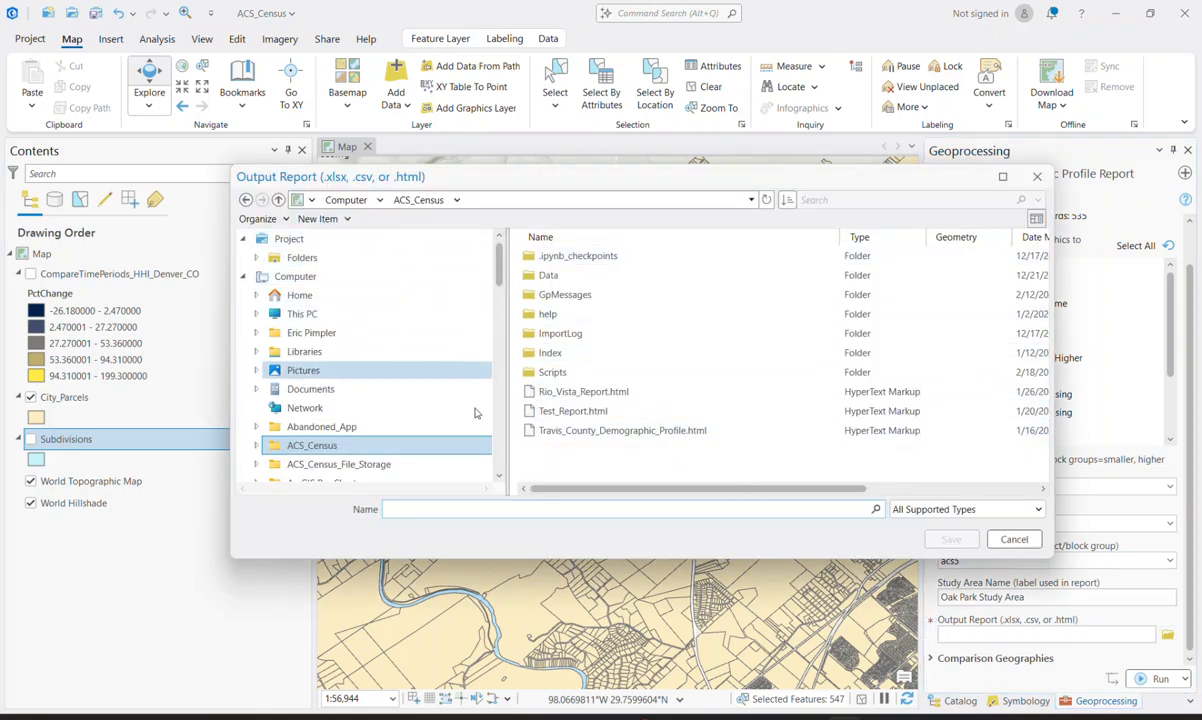
click(472, 509)
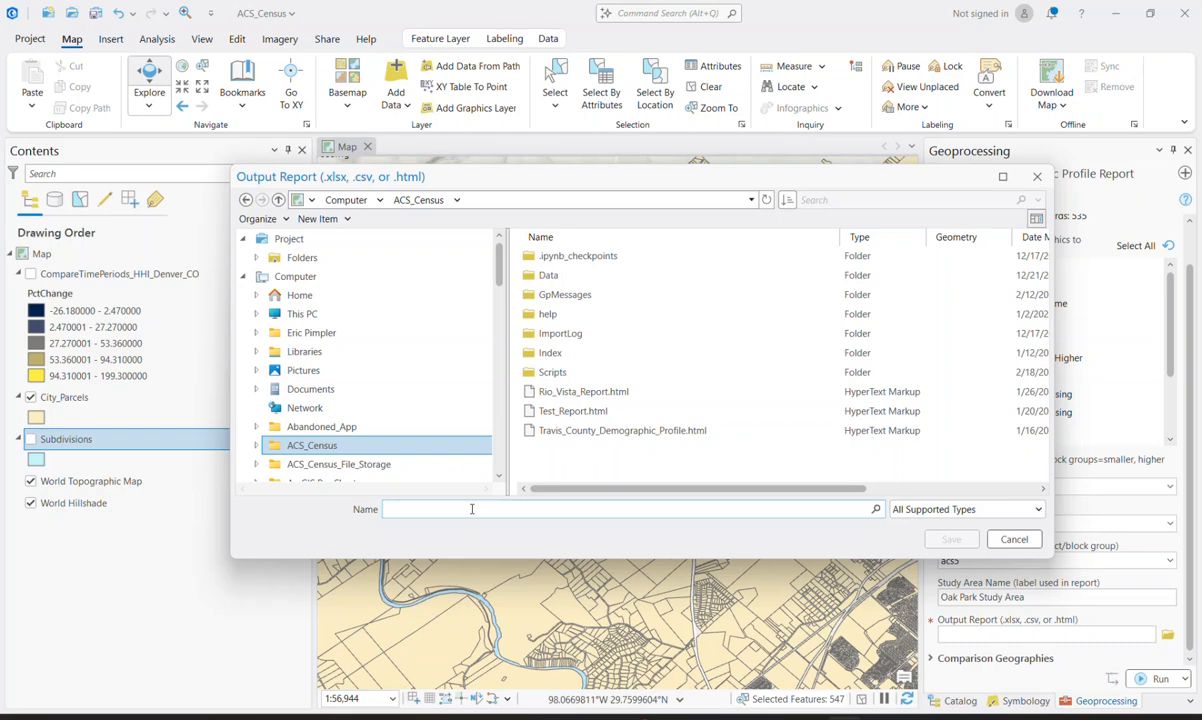
text(Oak_Par)
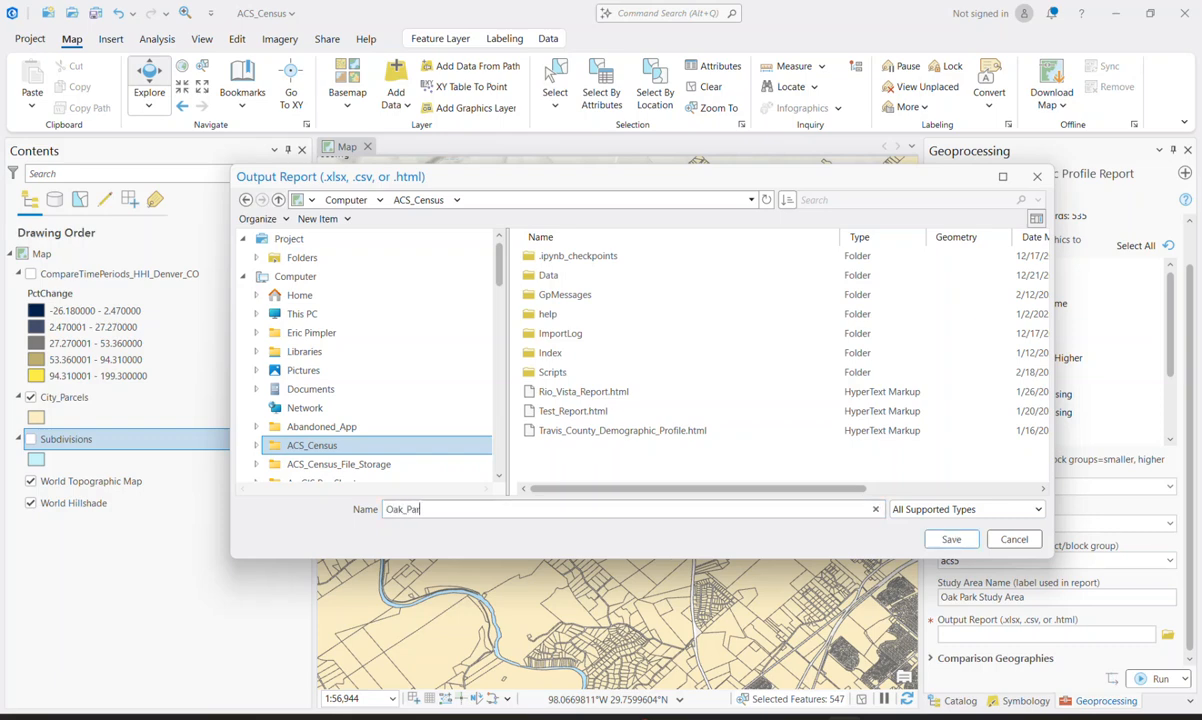
text(k_Study_AREa)
key(BackSpace)
key(BackSpace)
key(BackSpace)
text(rea)
text(.htm)
click(951, 539)
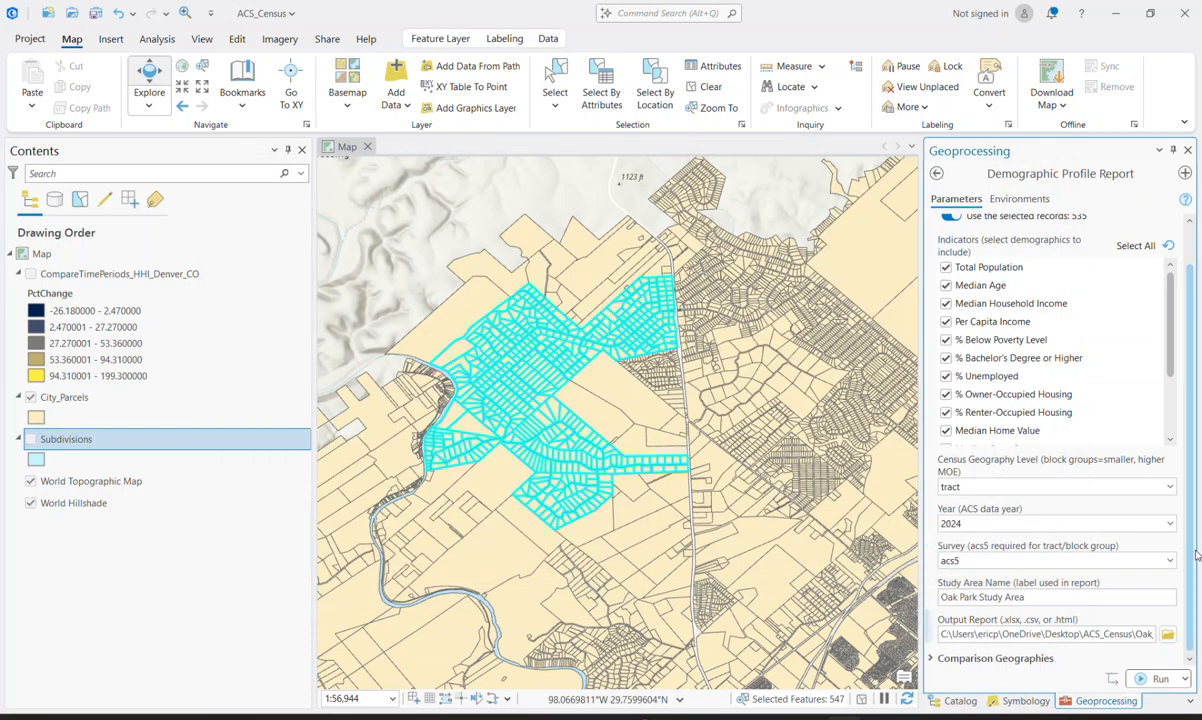
Step: Expand the comparison geographies and run the report with comparisons to Comal County, Texas, the state and the nation
click(995, 658)
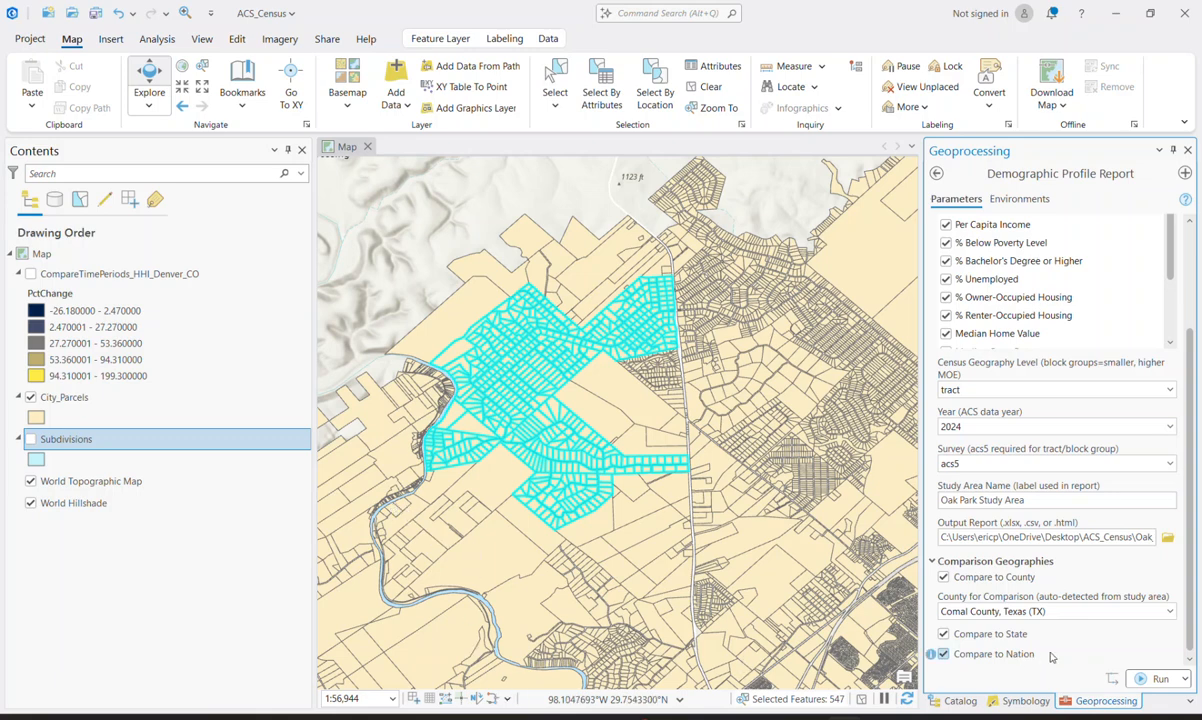
click(1158, 680)
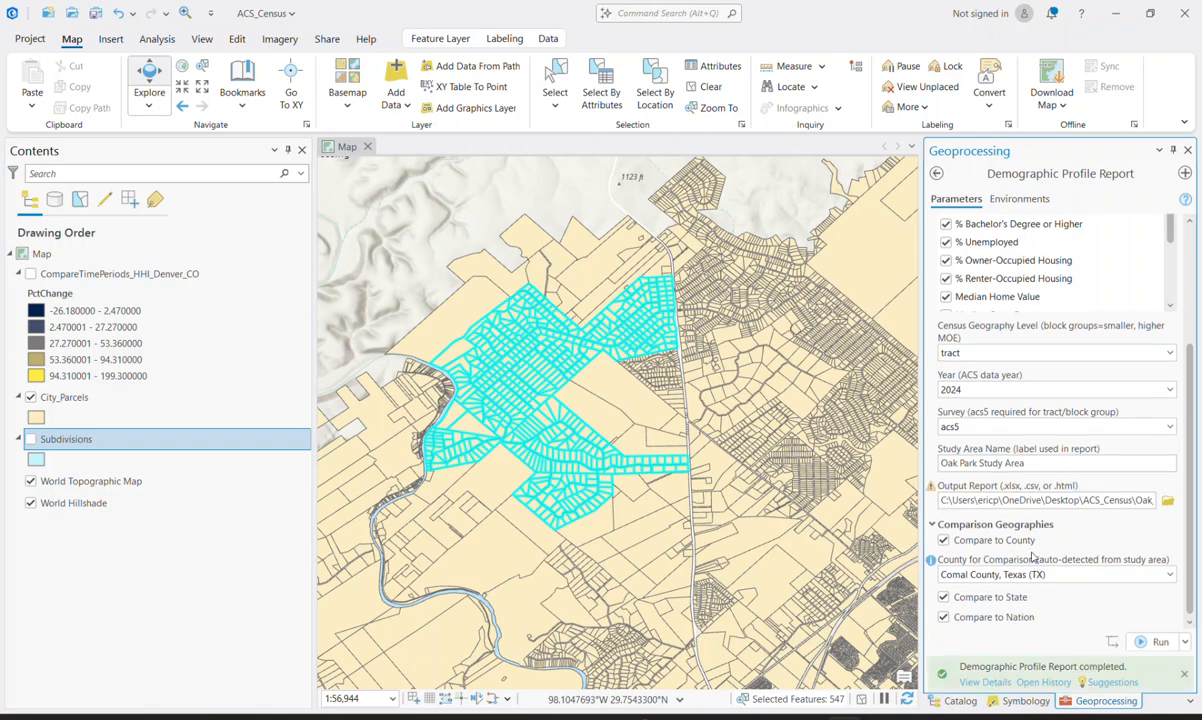
Step: Open the completed run's details and locate the output report's file path in its messages
click(986, 683)
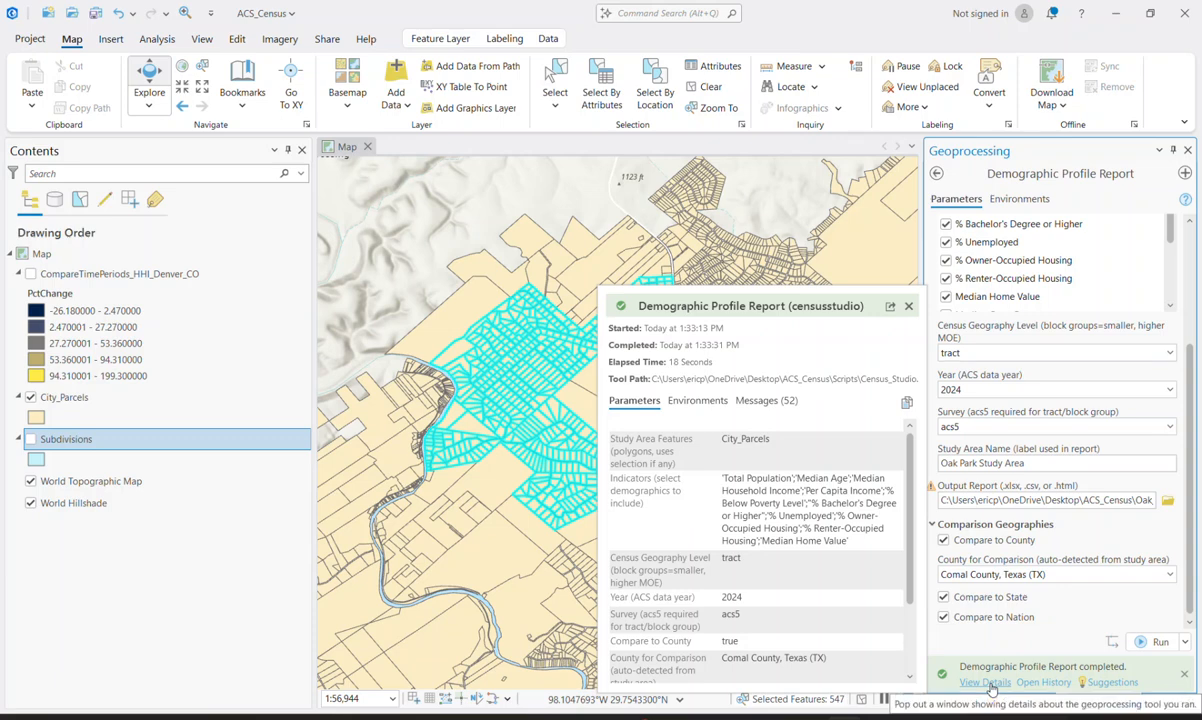
click(989, 687)
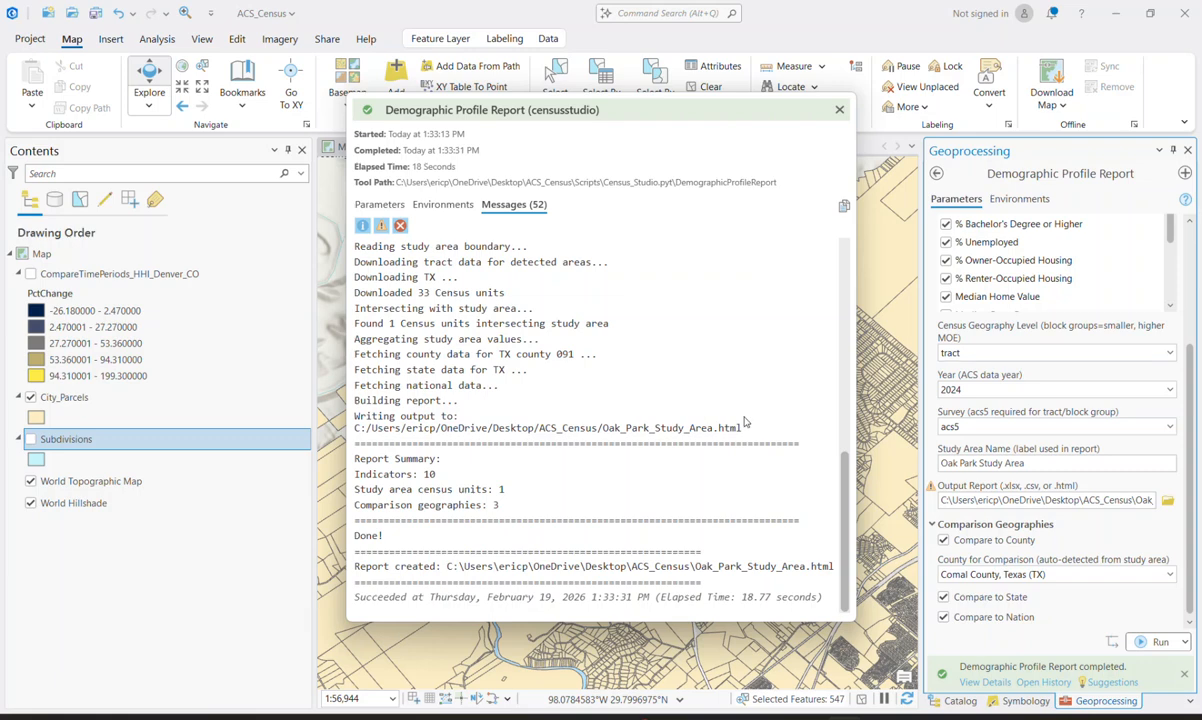
drag(742, 428, 356, 431)
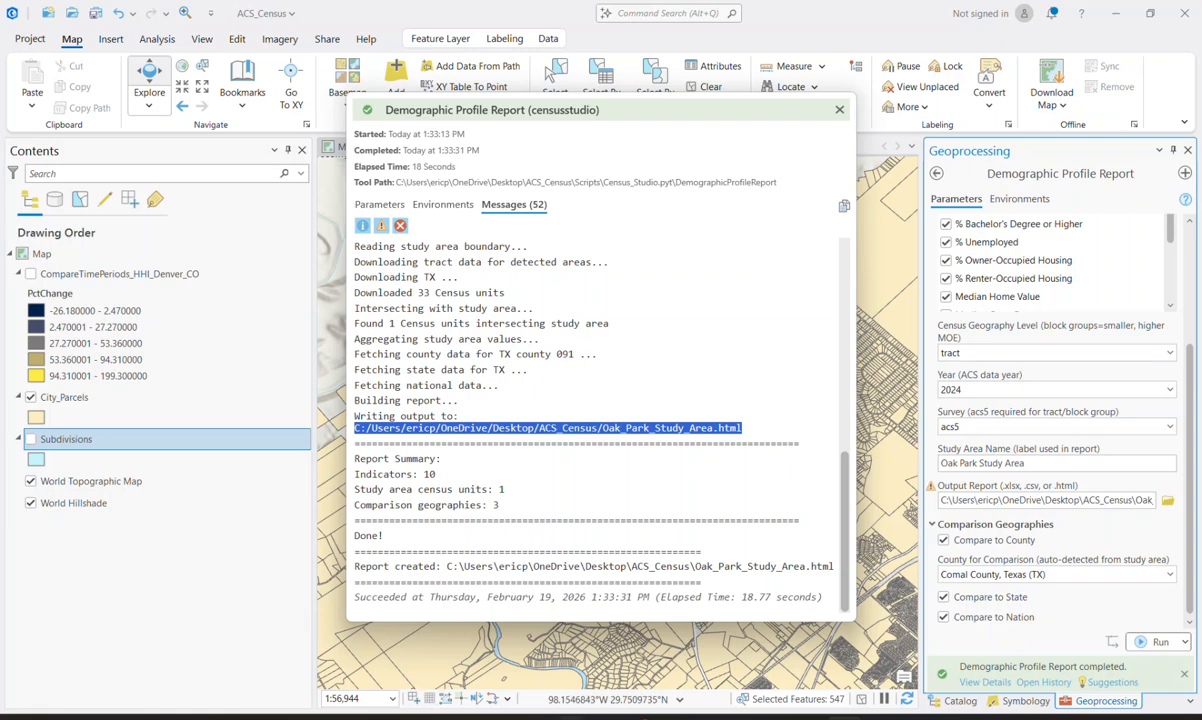
Step: Switch to File Explorer and open Oak_Park_Study_Area.html from the desktop's ACS_Census folder to view the report in the browser
click(571, 717)
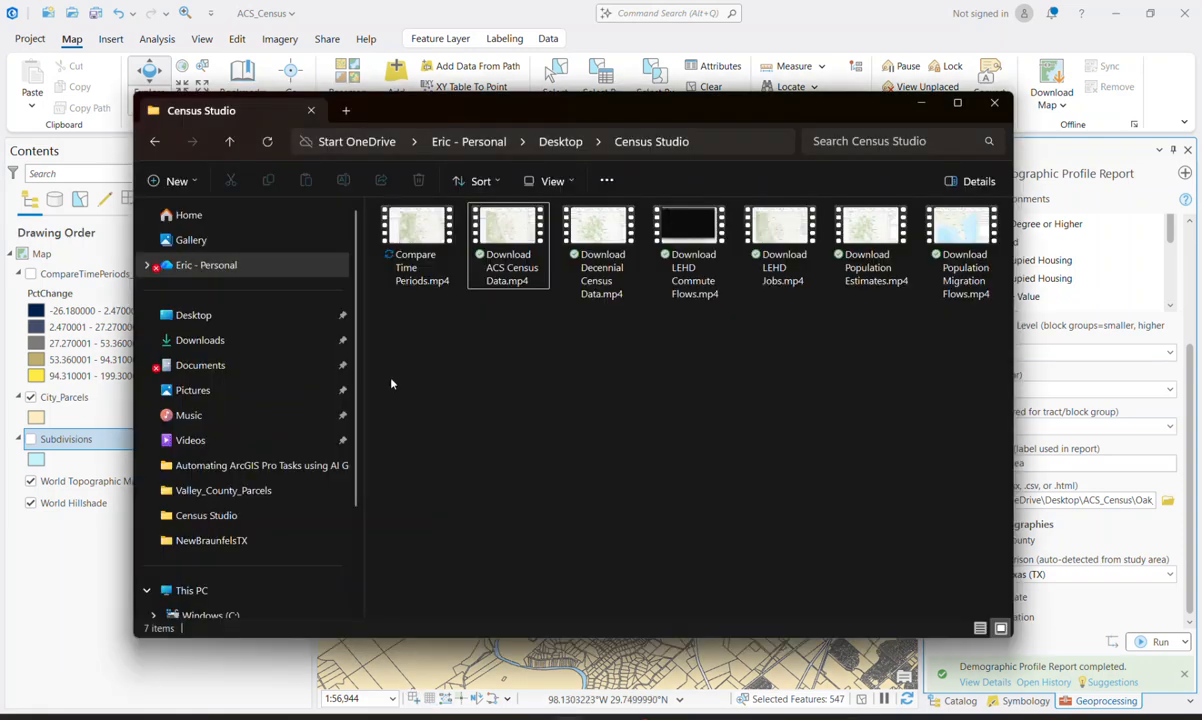
click(196, 318)
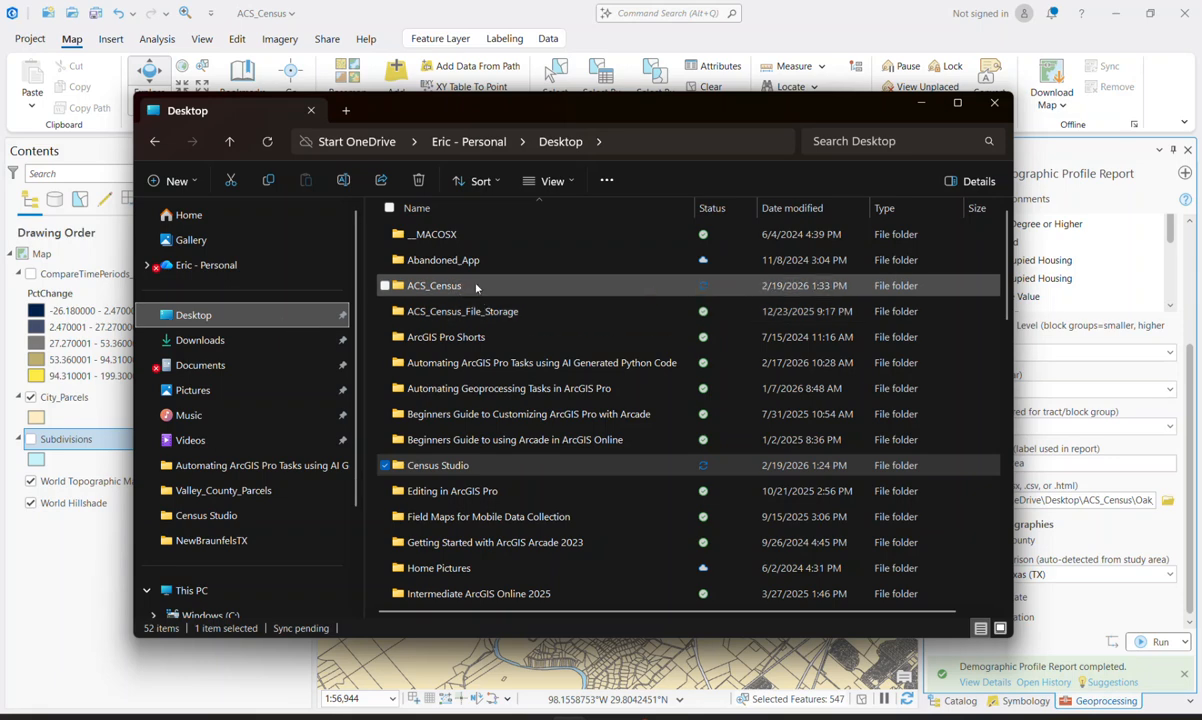
double_click(470, 267)
scroll(526, 410, down, 1)
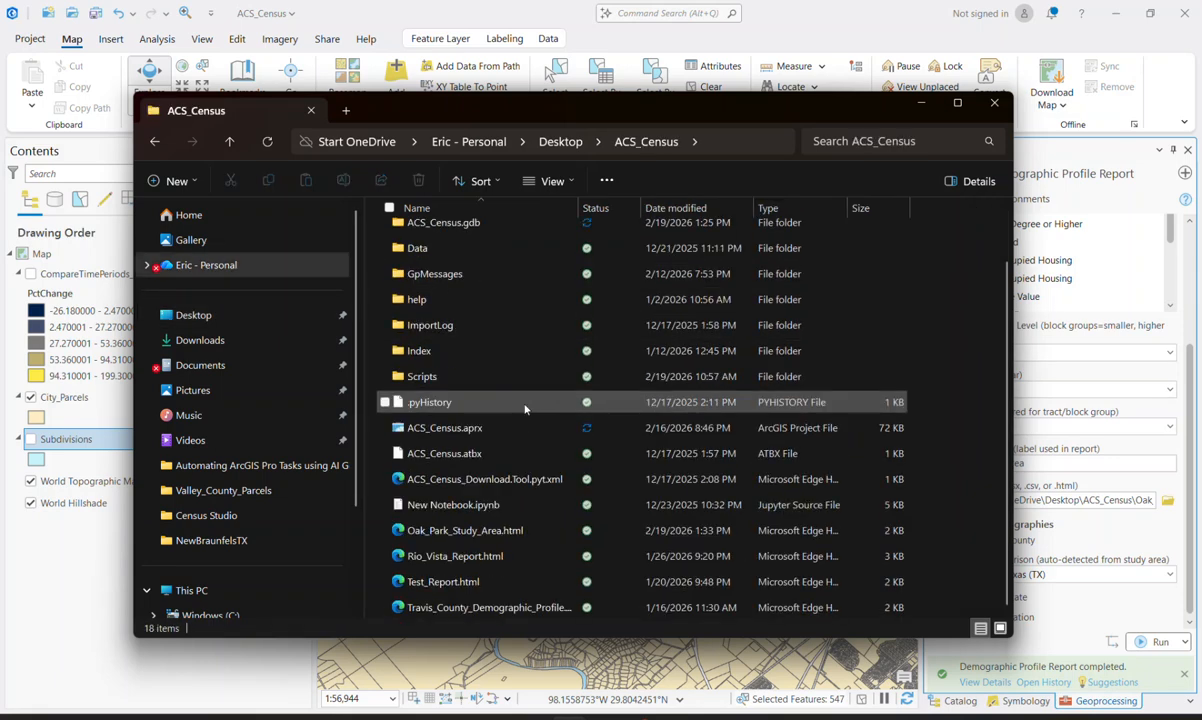
click(464, 537)
double_click(464, 537)
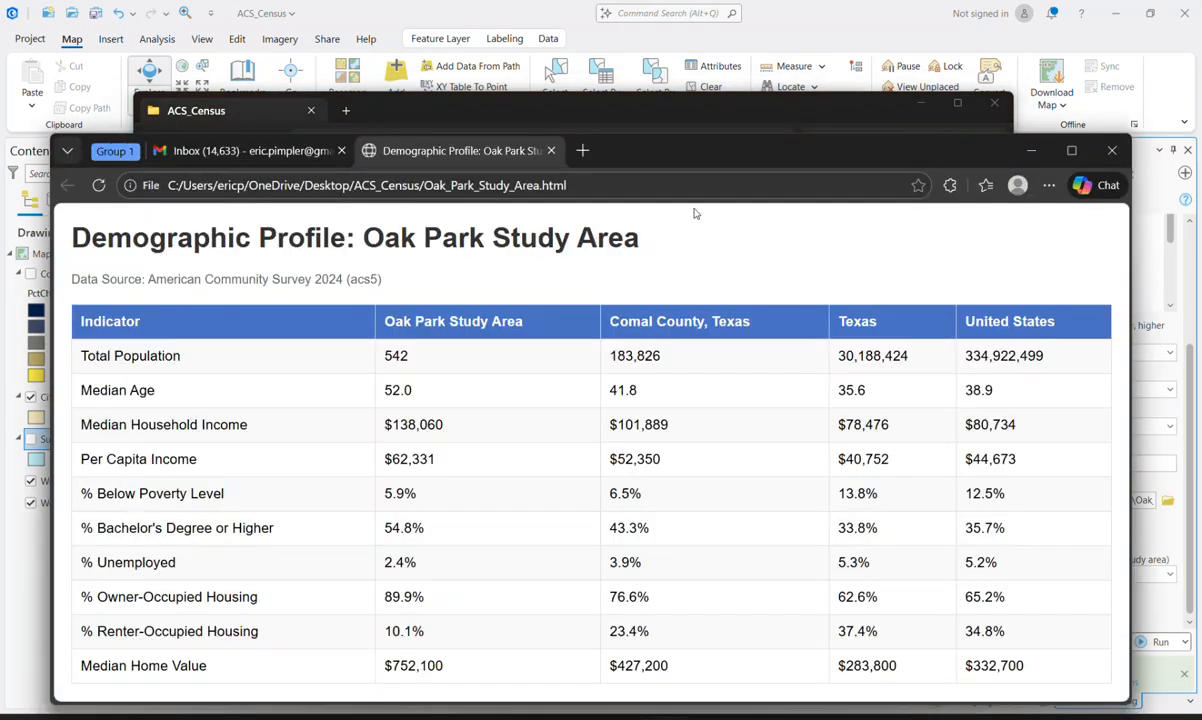
drag(746, 163, 765, 89)
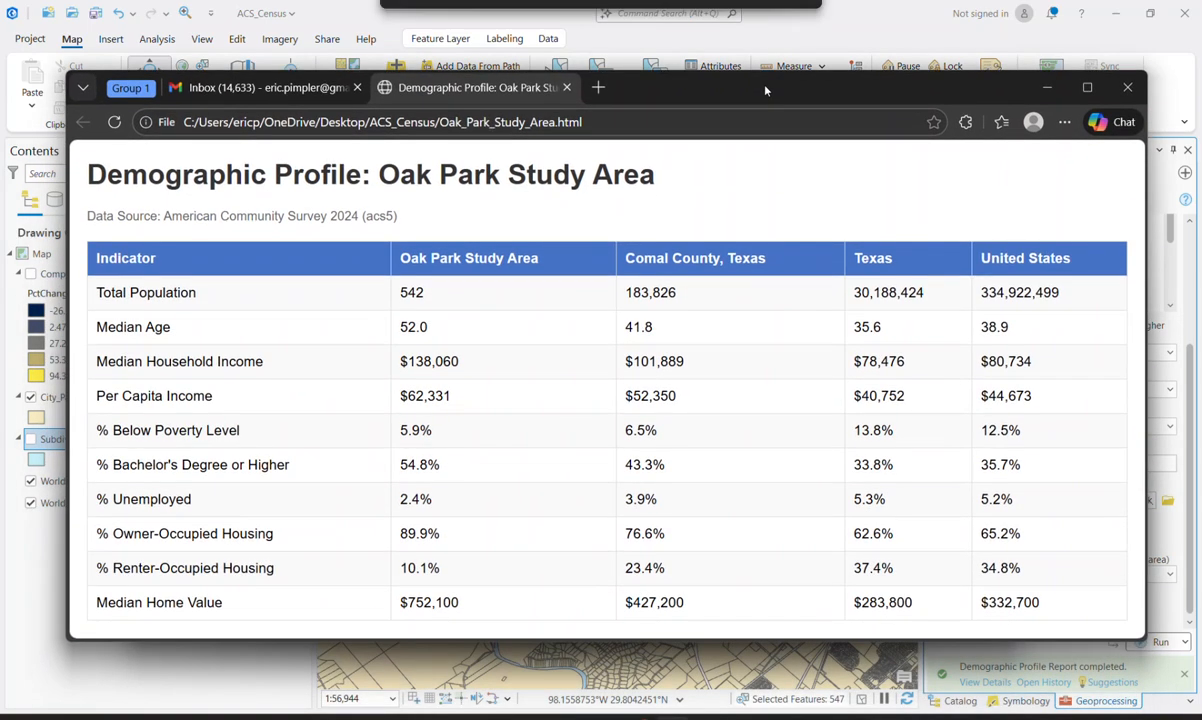